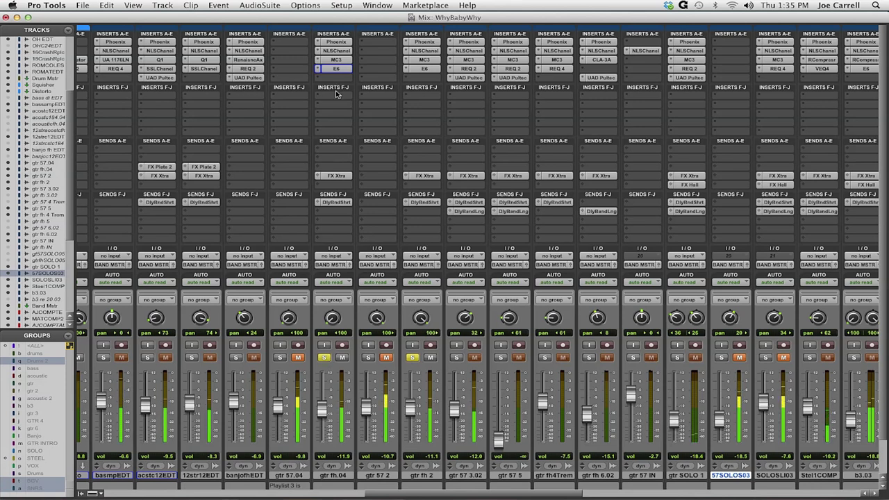
Select the MC3 and E6 inserts on both gtr fh tracks
key("super+equal")
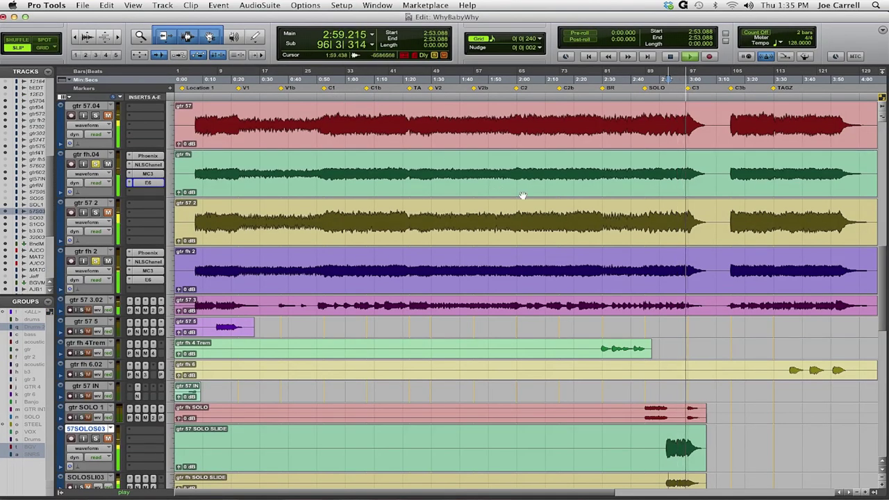
key("super+equal")
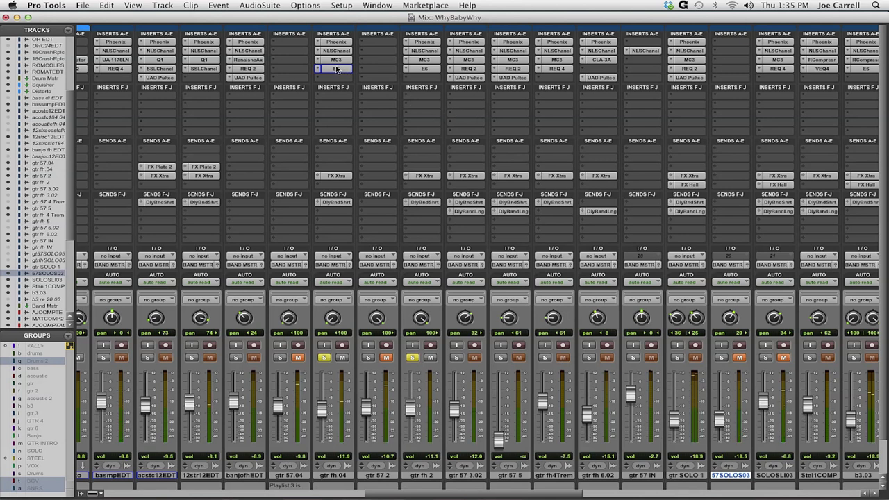
left_click_drag(336, 69, 420, 69)
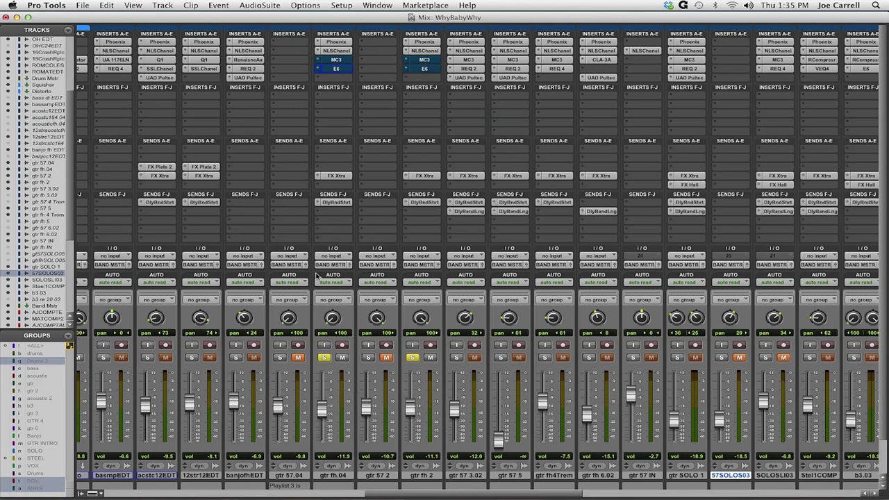
Solo gtr 57.04 and gtr 57 2 in place of gtr fh.04 and gtr fh 2
left_click(280, 358)
left_click(323, 358)
left_click(368, 358)
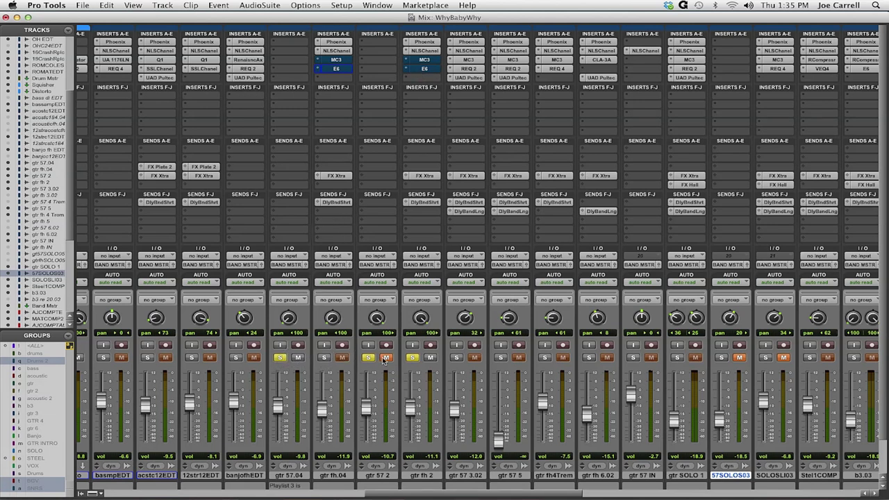
left_click(411, 358)
left_click(412, 358)
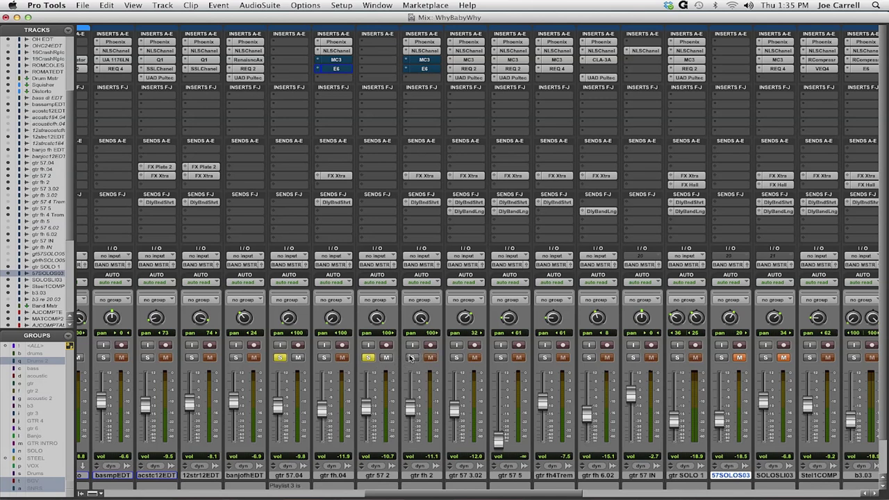
Swap the solos back from both gtr 57 tracks to gtr fh.04 and gtr fh 2
left_click(280, 358)
left_click(368, 358)
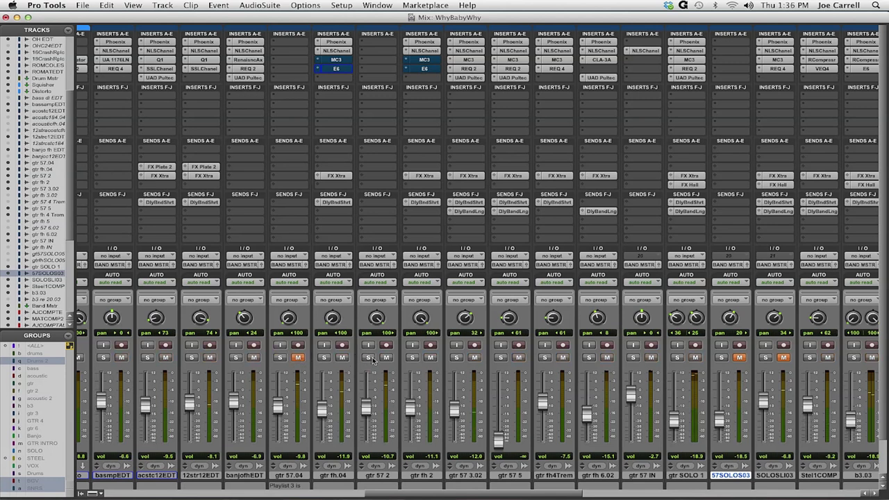
left_click(324, 358)
left_click(412, 357)
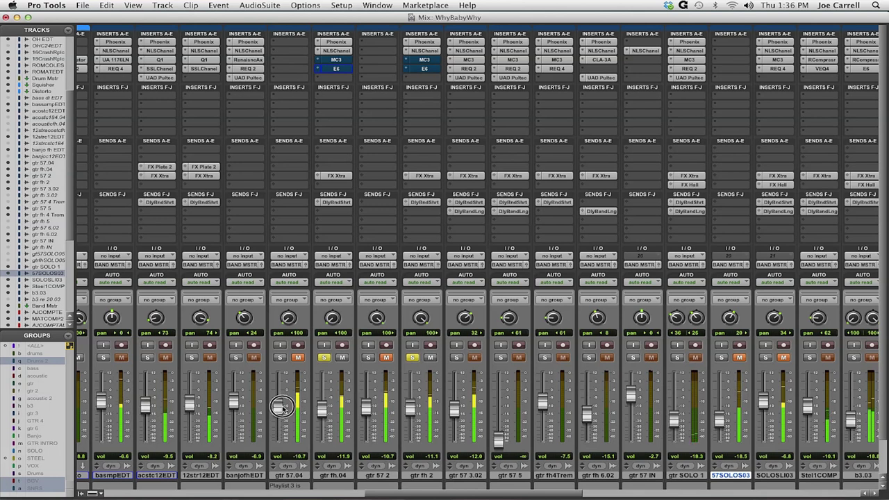
left_click(366, 409)
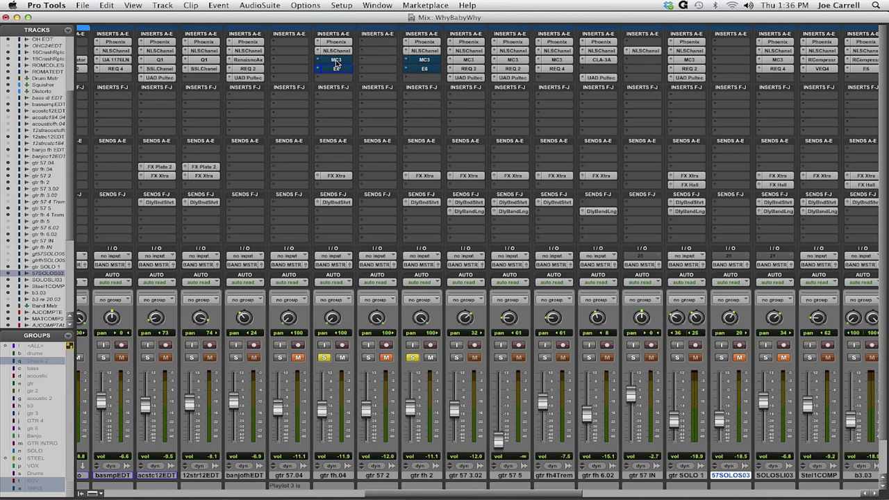
Solo SOLOSLI03, then switch the solo over to 57SOLOS03 for comparison
scroll(386, 426, "right", 5)
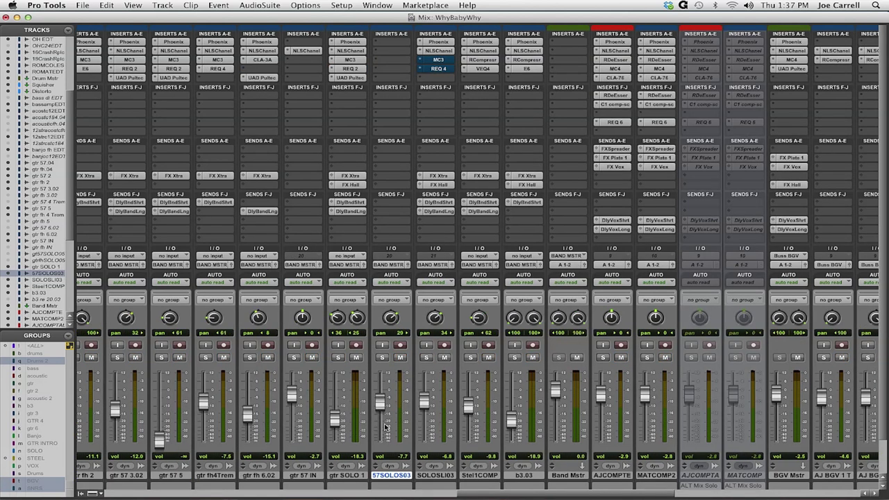
left_click(426, 358)
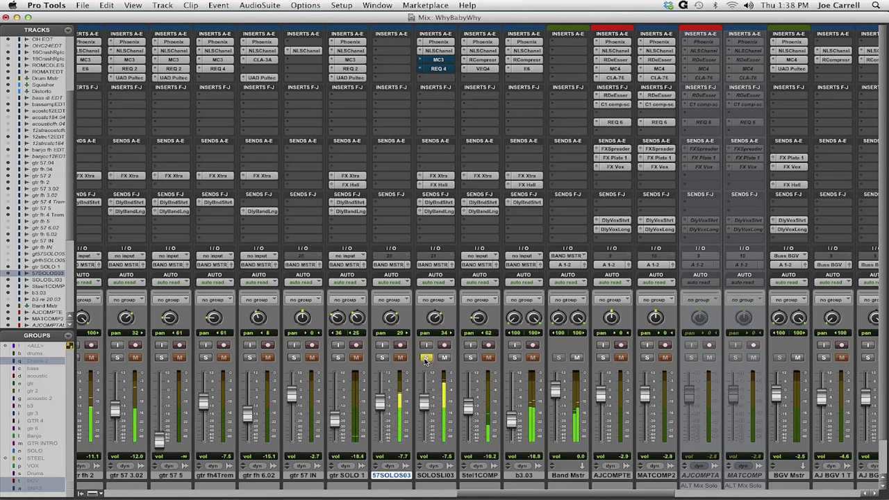
key("super+equal")
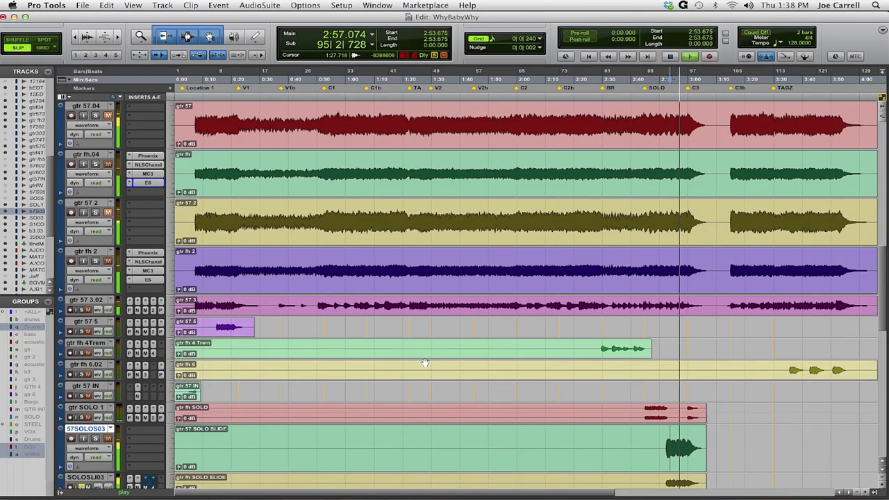
key("super+equal")
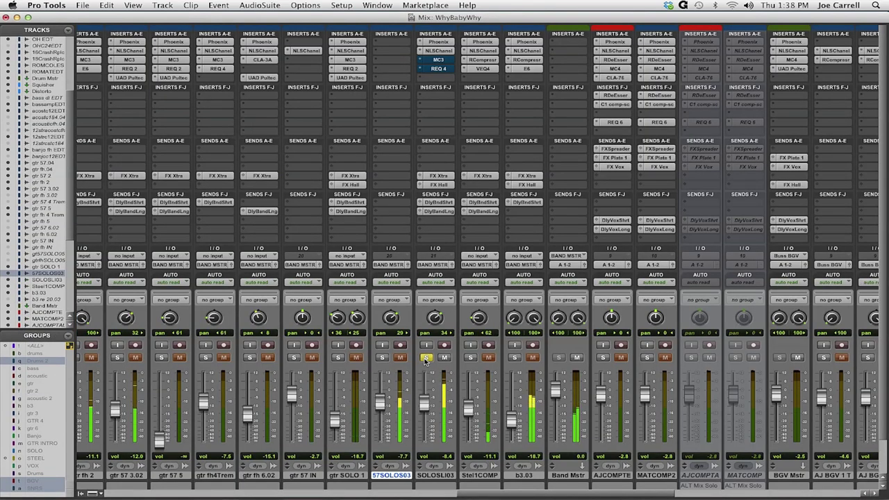
left_click(383, 358)
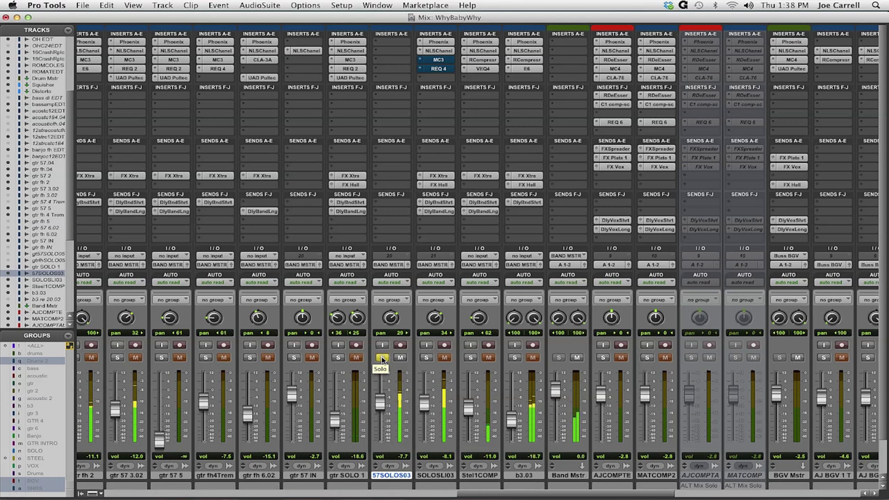
left_click(382, 358)
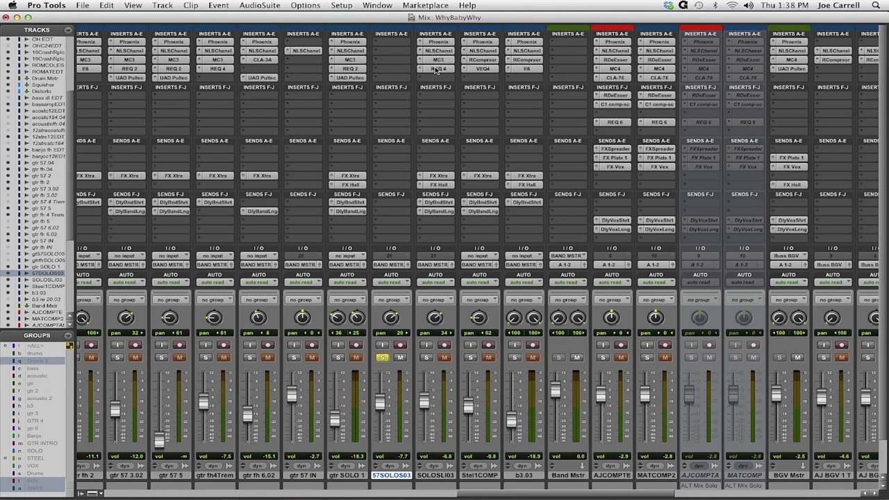
Return the solo to SOLOSLI03, pull 57SOLOS03's fader fully down, and clear the solo
left_click(381, 358)
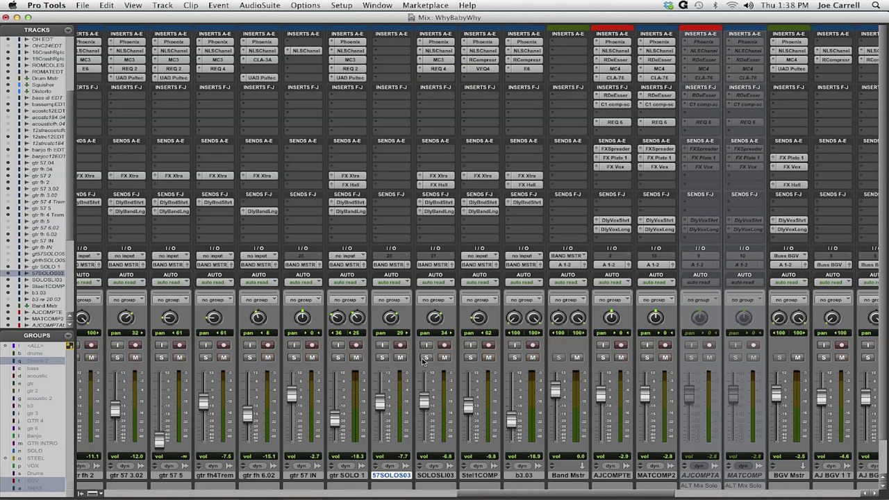
left_click(426, 357)
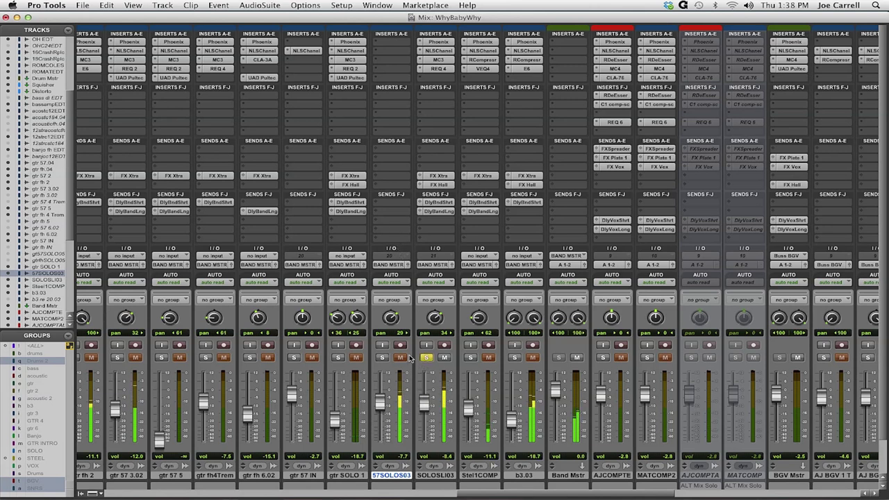
left_click_drag(379, 400, 380, 439)
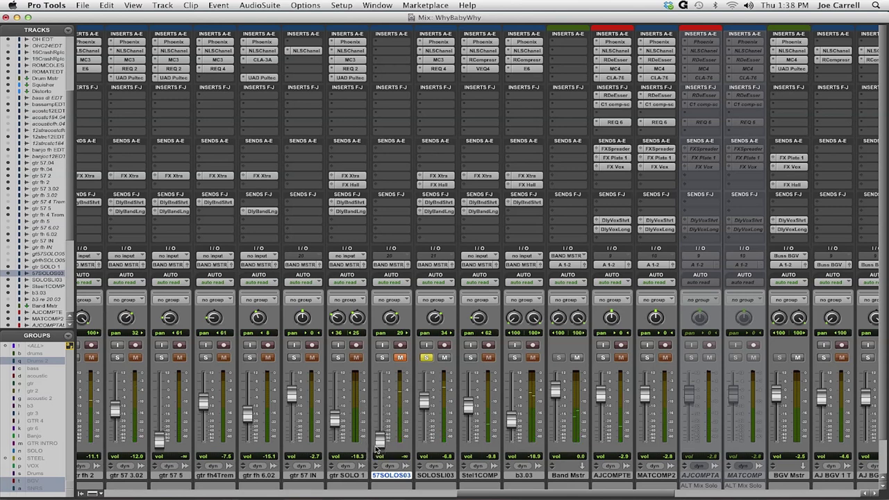
left_click(423, 358)
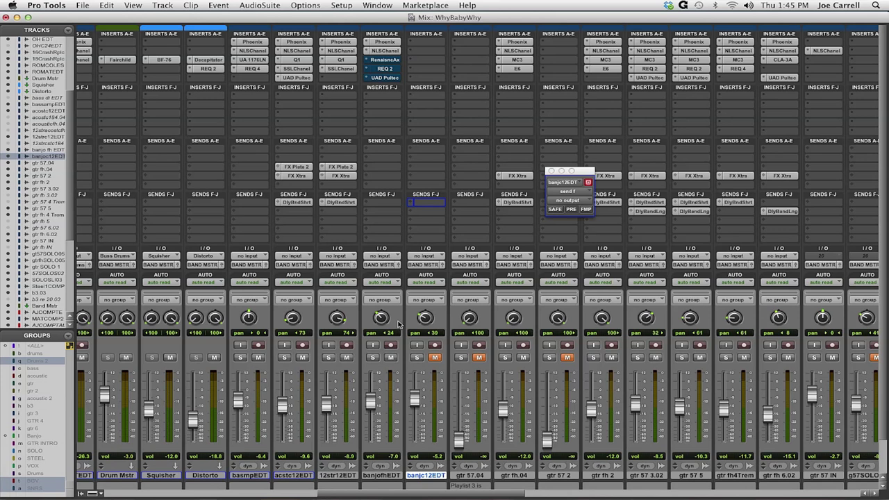
Audition banjofhEDT solo, then mute it and solo an unmuted banjc12EDT
left_click(373, 357)
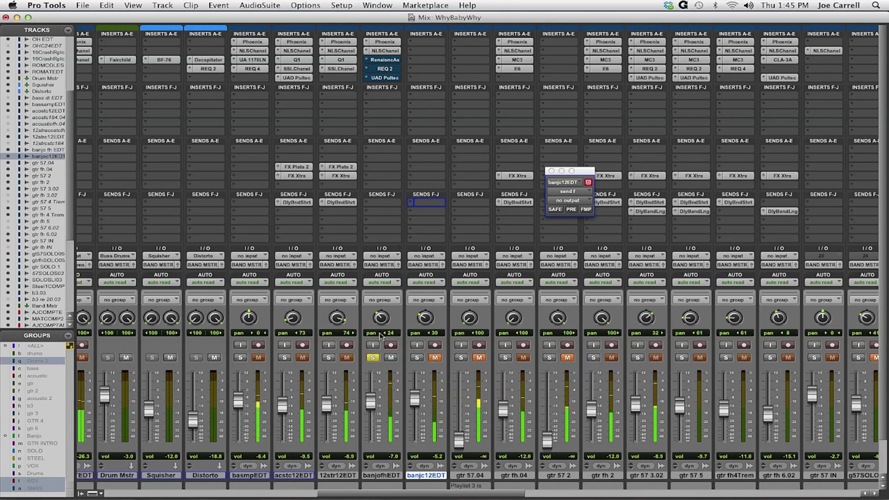
left_click(371, 357)
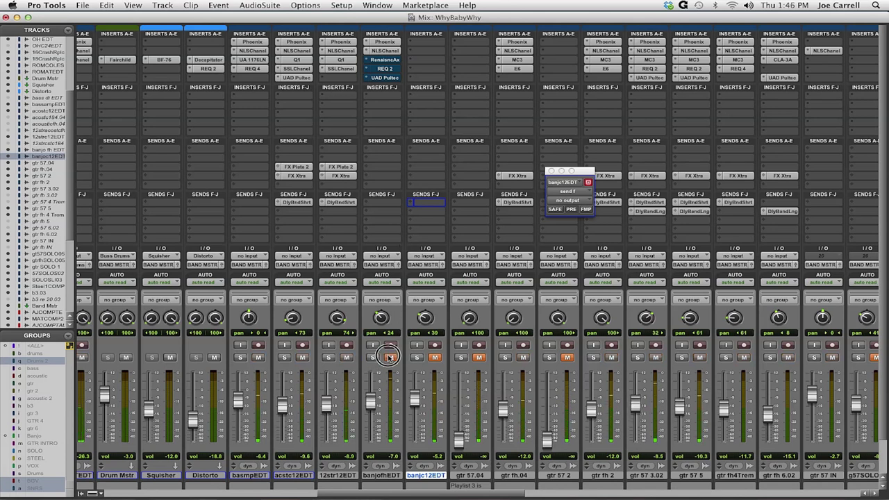
left_click(391, 357)
left_click(433, 358)
left_click(416, 357)
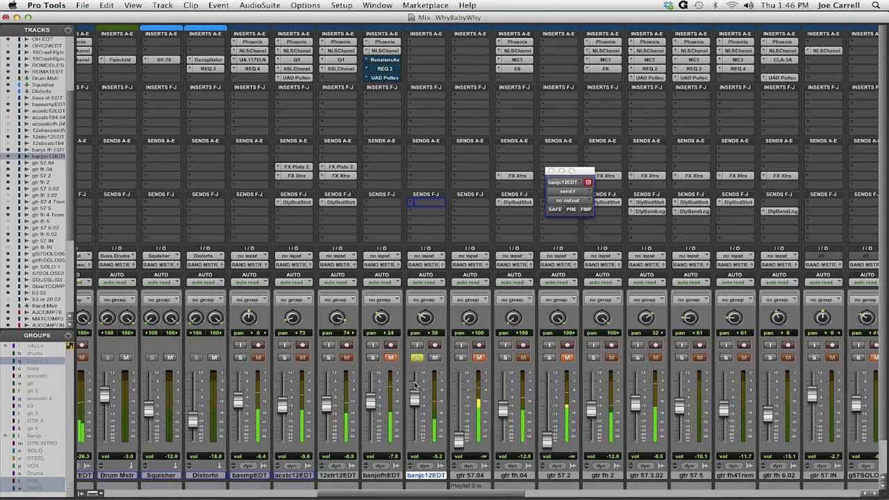
Set banjc12EDT's pan to 27, then unsolo and mute it
left_click_drag(428, 320, 425, 315)
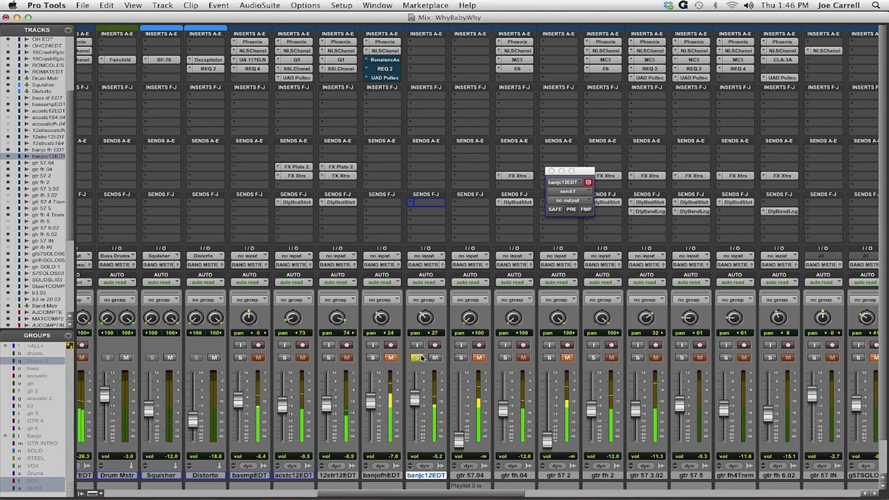
left_click(419, 358)
left_click(434, 357)
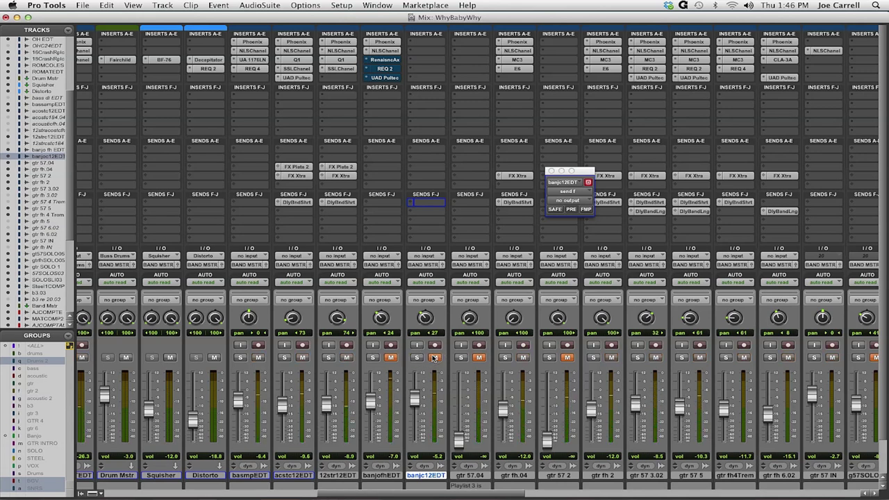
Mute both banjo tracks, then unmute and solo banjofhEDT
left_click(390, 358)
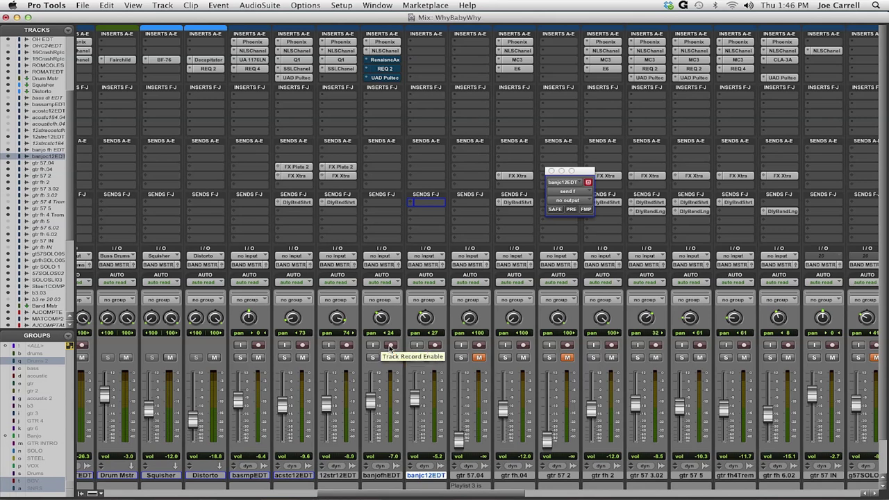
key("shift+m")
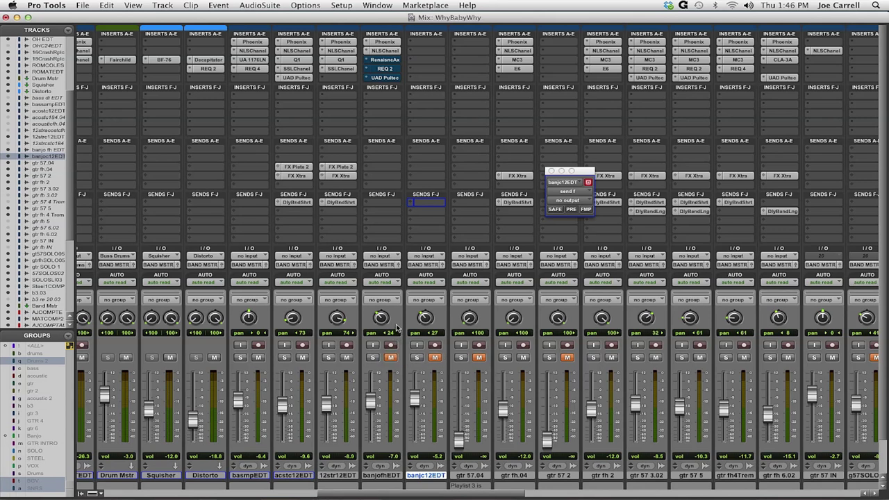
left_click(390, 358)
left_click(373, 358)
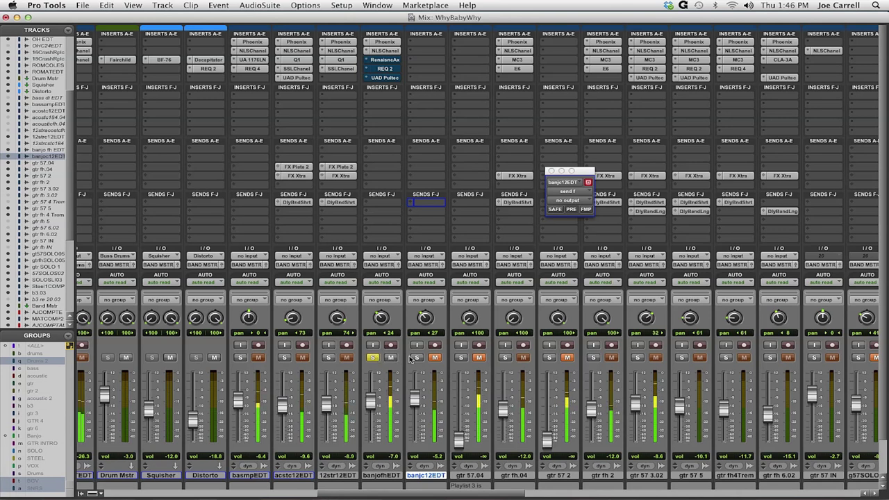
Solo banjc12EDT for comparison, then mute it and unmute banjofhEDT
left_click(372, 357)
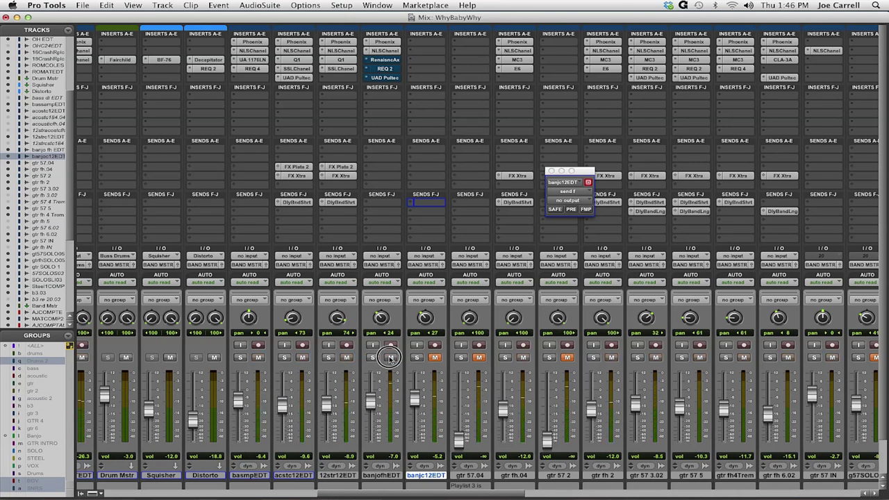
left_click(417, 357)
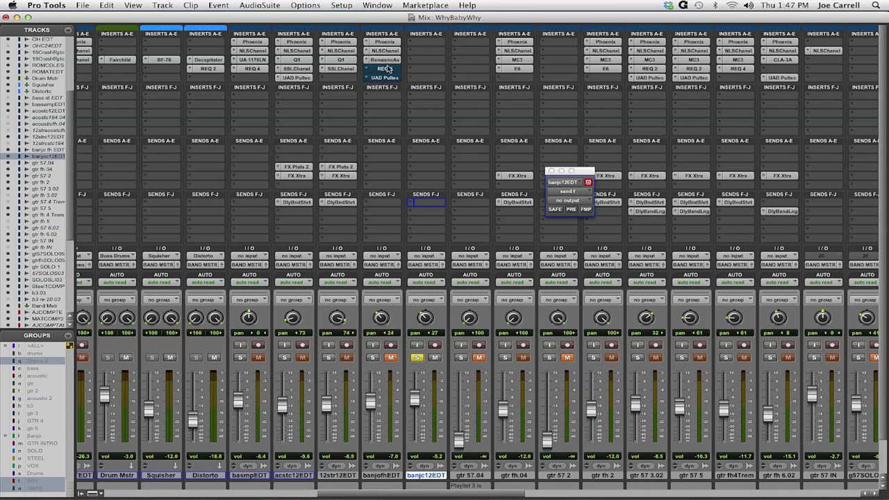
left_click(415, 358)
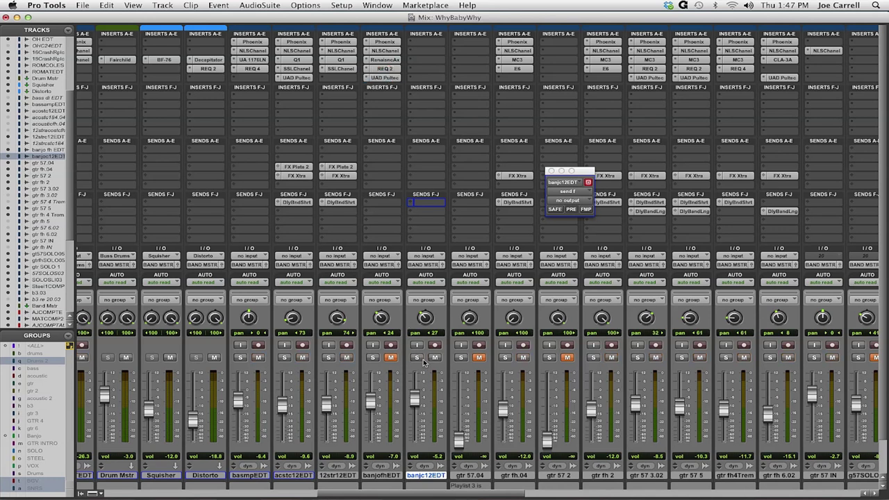
left_click(434, 357)
left_click(390, 357)
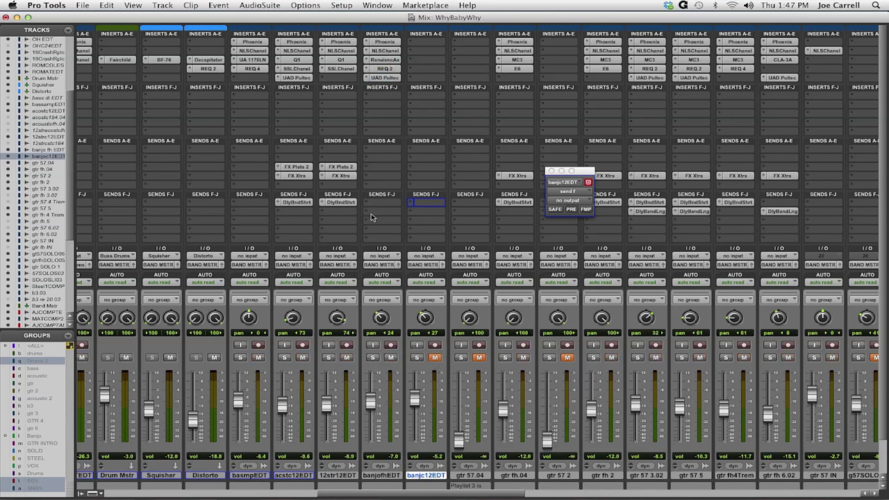